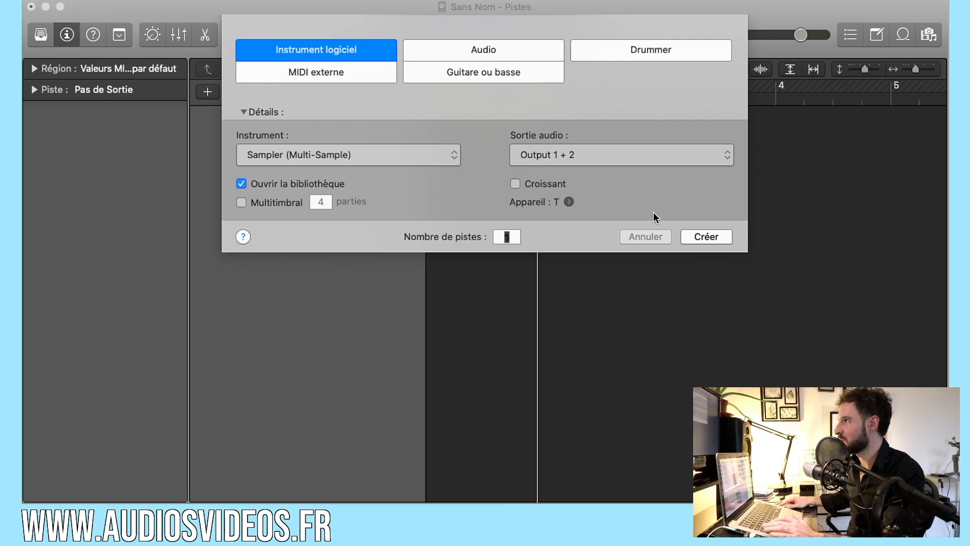
- Create a Sampler software instrument track and load the Classical Piano sound from the Factory Acoustic Pianos library
{"action": "left_click", "coordinate": [708, 237]}
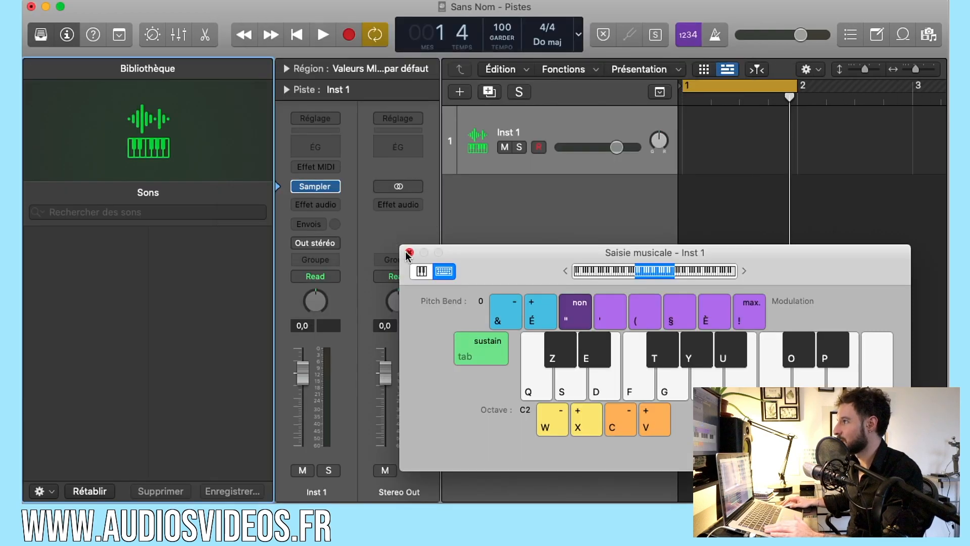
{"action": "left_click", "coordinate": [410, 251]}
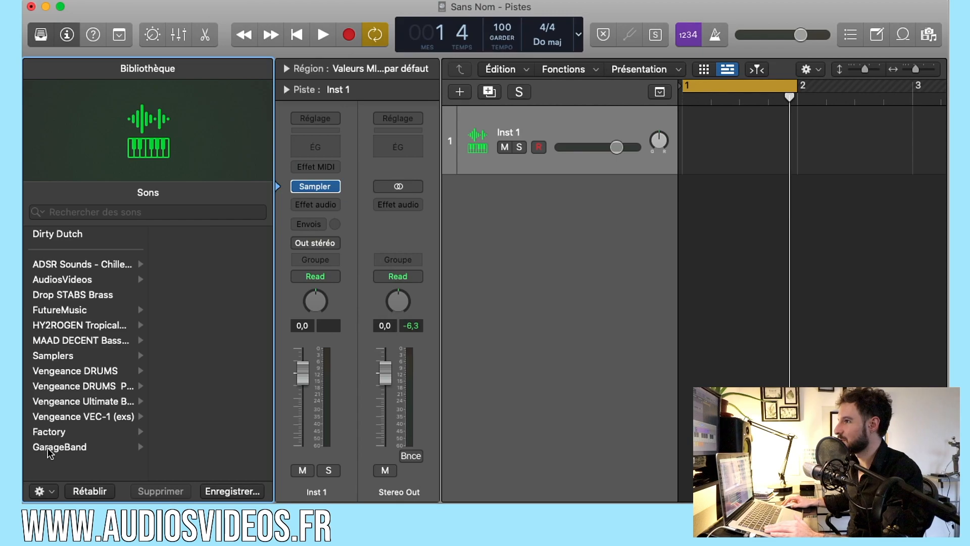
{"action": "left_click", "coordinate": [53, 433]}
{"action": "left_click", "coordinate": [197, 235]}
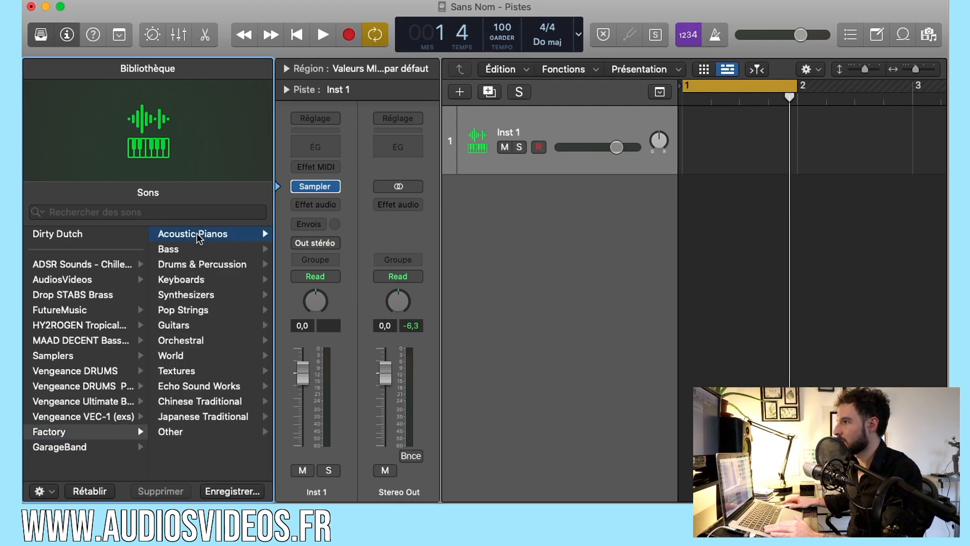
{"action": "left_click", "coordinate": [196, 233]}
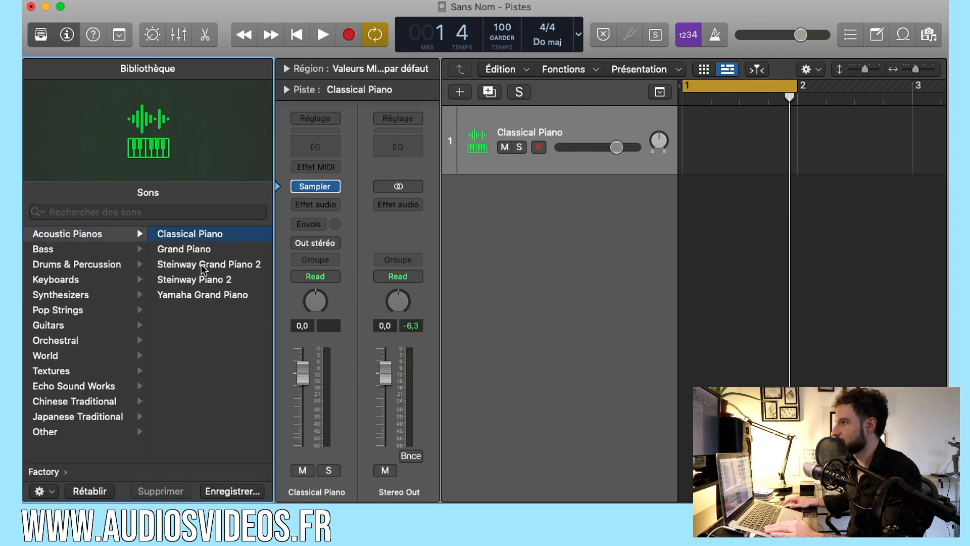
{"action": "left_click", "coordinate": [41, 34]}
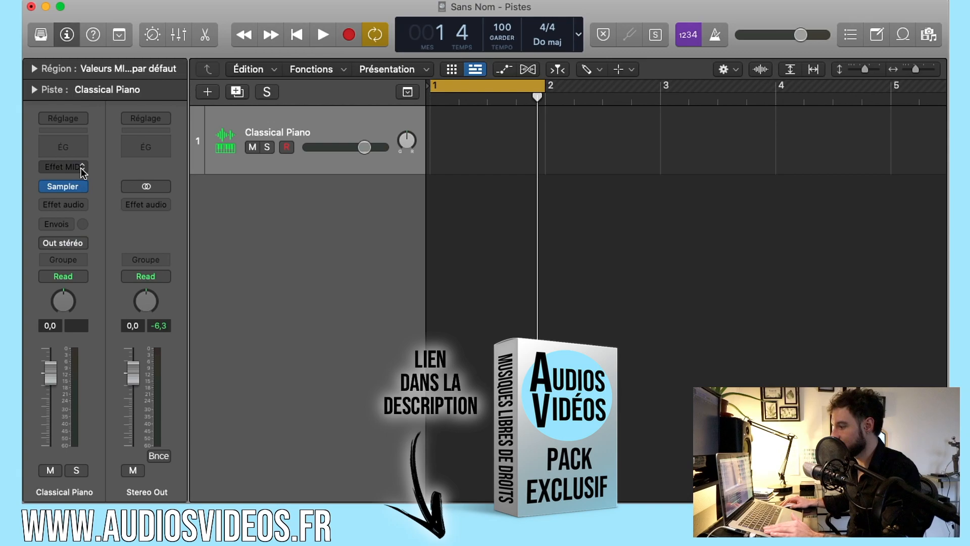
- Insert the Arpeggiator MIDI effect on the Classical Piano track and move its window clear of the tracks area
{"action": "left_click", "coordinate": [81, 167]}
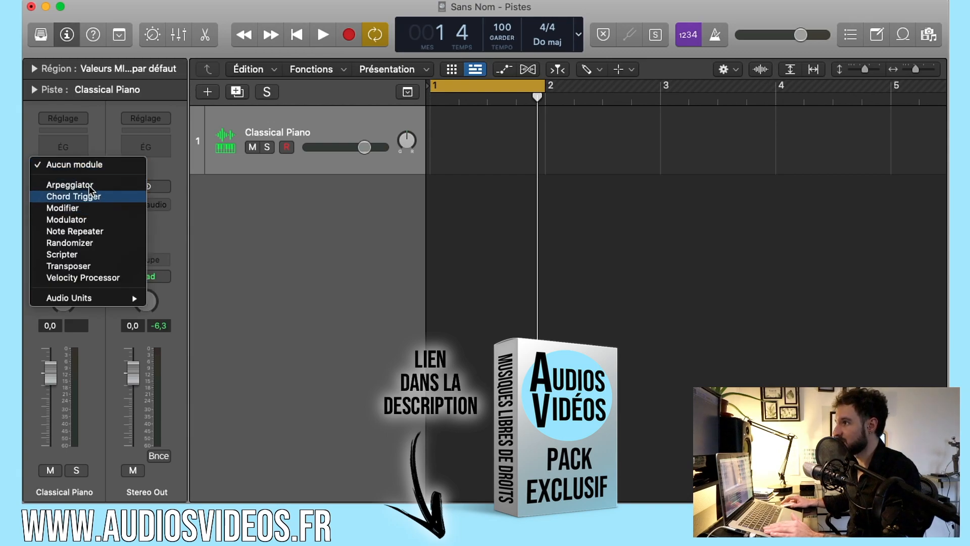
{"action": "left_click", "coordinate": [114, 185]}
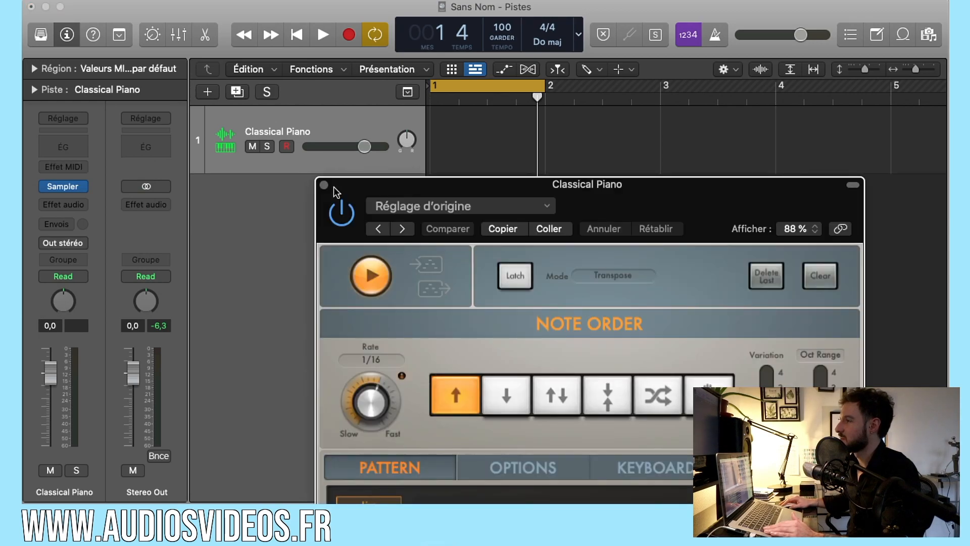
{"action": "left_click_drag", "start_coordinate": [377, 186], "coordinate": [148, 35]}
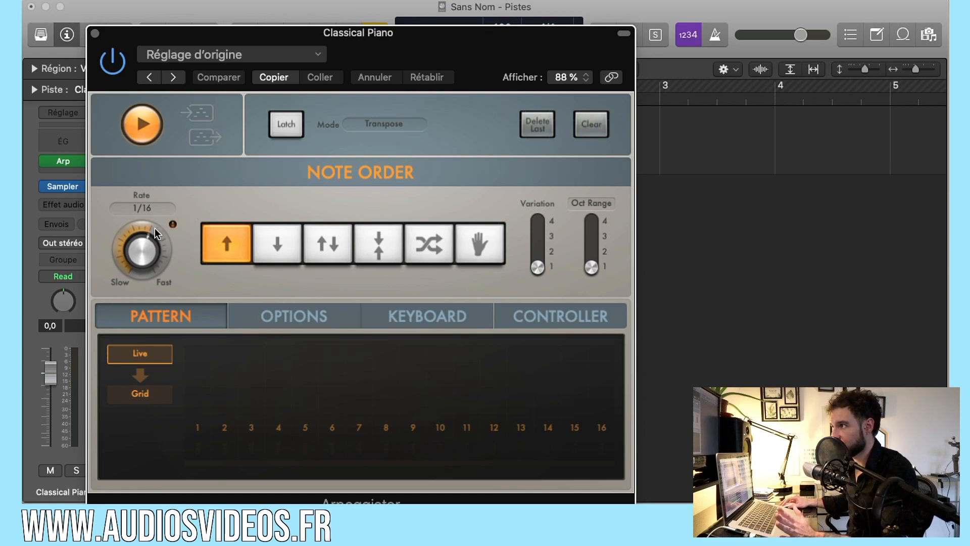
- Try the arpeggiator rates 1/8 triplet and 1/64 dotted, and try out the Variation and Oct Range sliders
{"action": "left_click_drag", "start_coordinate": [154, 229], "coordinate": [154, 234]}
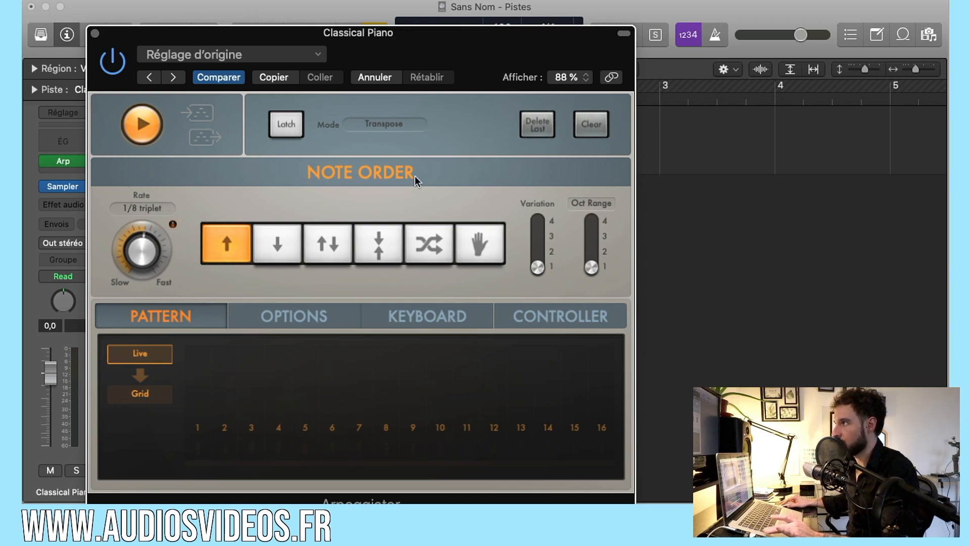
{"action": "mouse_move", "coordinate": [134, 240]}
{"action": "left_mouse_down"}
{"action": "mouse_move", "coordinate": [132, 299]}
{"action": "mouse_move", "coordinate": [128, 241]}
{"action": "left_mouse_up"}
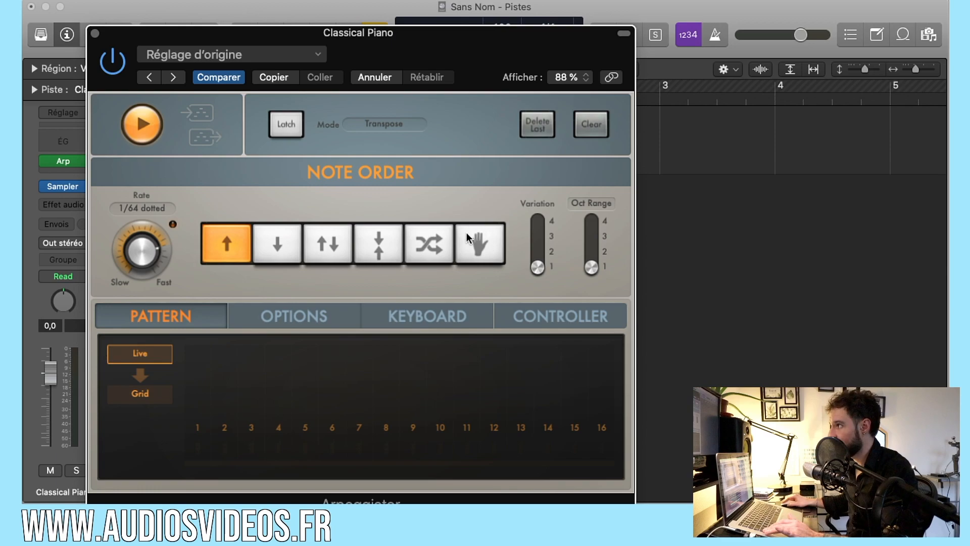
{"action": "mouse_move", "coordinate": [538, 268]}
{"action": "left_mouse_down"}
{"action": "mouse_move", "coordinate": [538, 222]}
{"action": "mouse_move", "coordinate": [538, 268]}
{"action": "mouse_move", "coordinate": [539, 257]}
{"action": "left_mouse_up"}
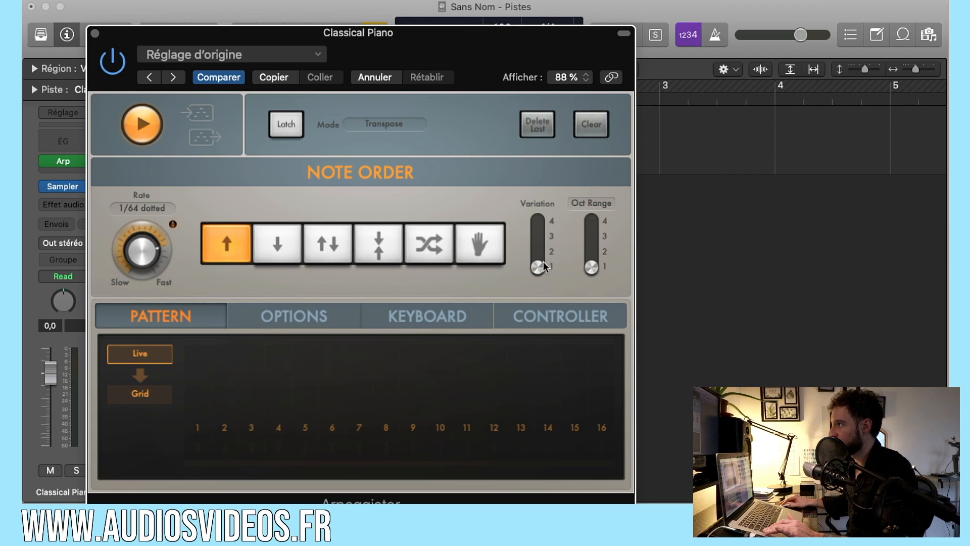
{"action": "mouse_move", "coordinate": [589, 265]}
{"action": "left_mouse_down"}
{"action": "mouse_move", "coordinate": [589, 225]}
{"action": "mouse_move", "coordinate": [590, 270]}
{"action": "left_mouse_up"}
- Show the on-screen keyboard beside the arpeggiator and switch it to musical typing mode
{"action": "mouse_move", "coordinate": [156, 32]}
{"action": "left_mouse_down"}
{"action": "mouse_move", "coordinate": [134, 33]}
{"action": "mouse_move", "coordinate": [142, 35]}
{"action": "left_mouse_up"}
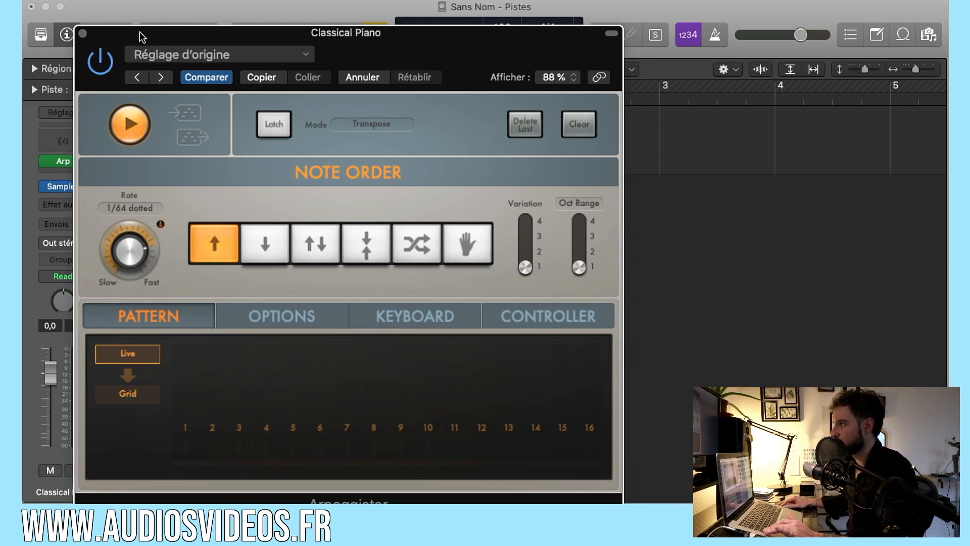
{"action": "left_click", "coordinate": [534, 0]}
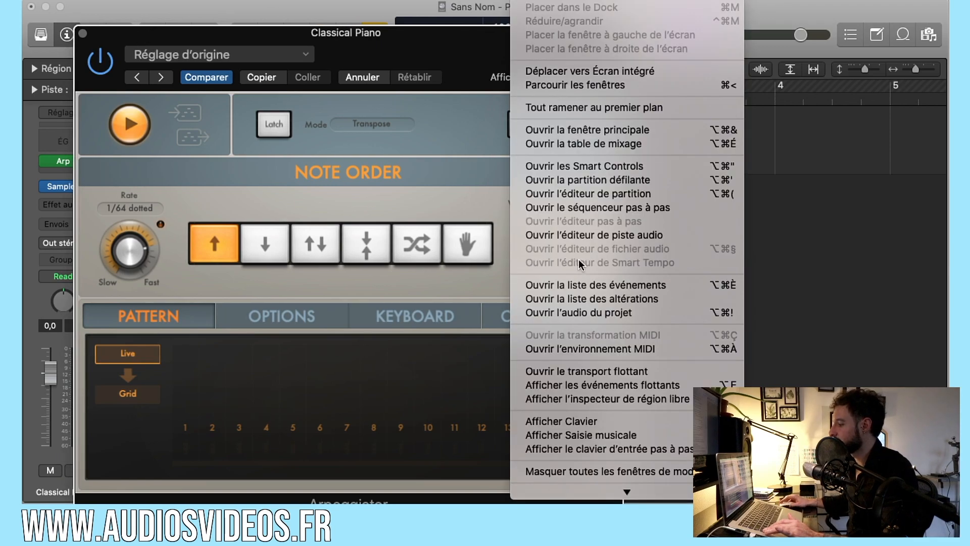
{"action": "left_click", "coordinate": [570, 421]}
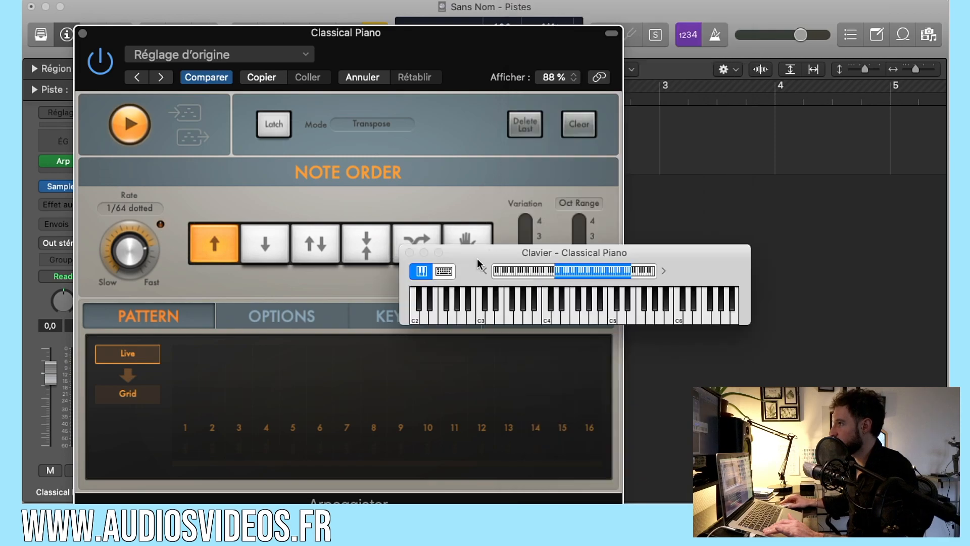
{"action": "left_click_drag", "start_coordinate": [477, 257], "coordinate": [497, 246]}
{"action": "left_click", "coordinate": [465, 264]}
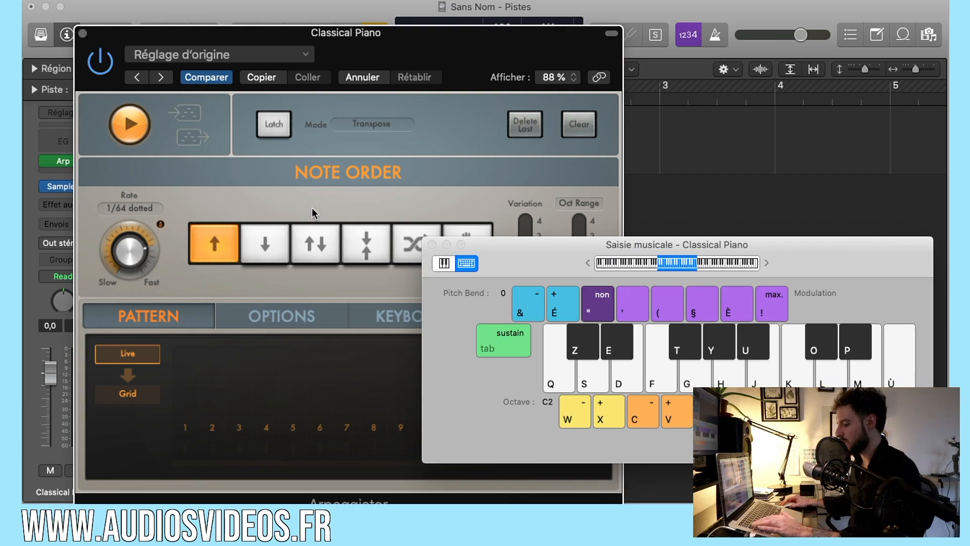
- Audition a repeated low note through the arpeggiator, changing the rate to 1/4 and on to 1/8
{"action": "key", "text": "q"}
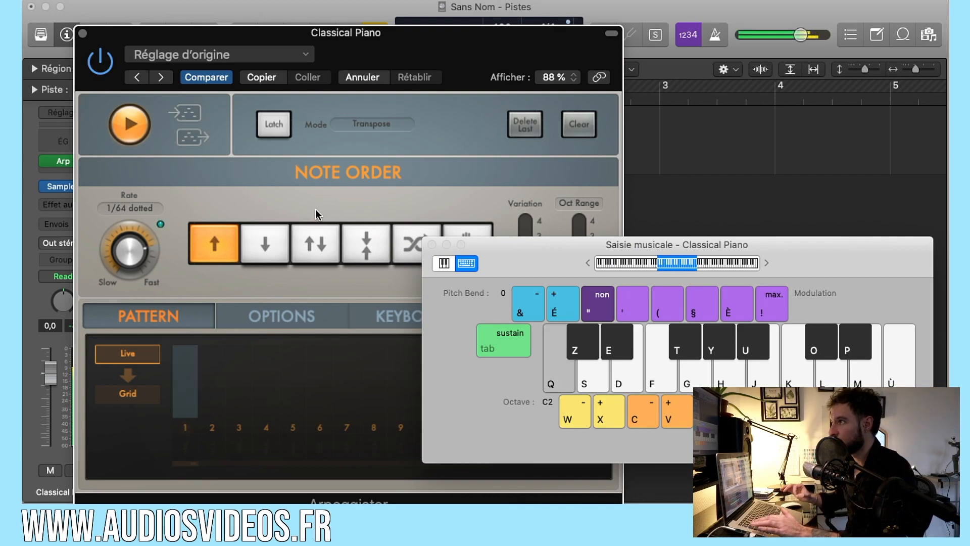
{"action": "left_click_drag", "start_coordinate": [110, 234], "coordinate": [120, 241]}
{"action": "key", "text": "q"}
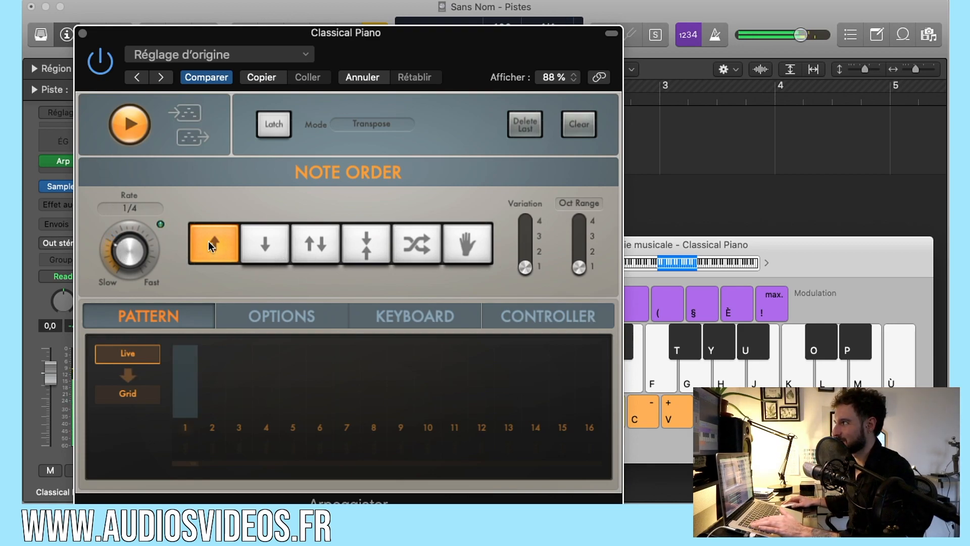
{"action": "left_click_drag", "start_coordinate": [126, 252], "coordinate": [123, 235]}
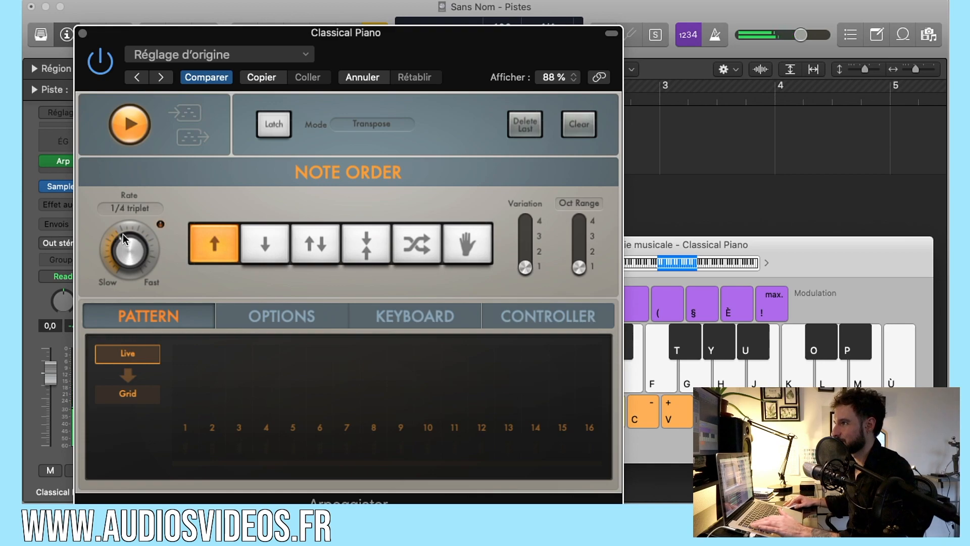
{"action": "key", "text": "q"}
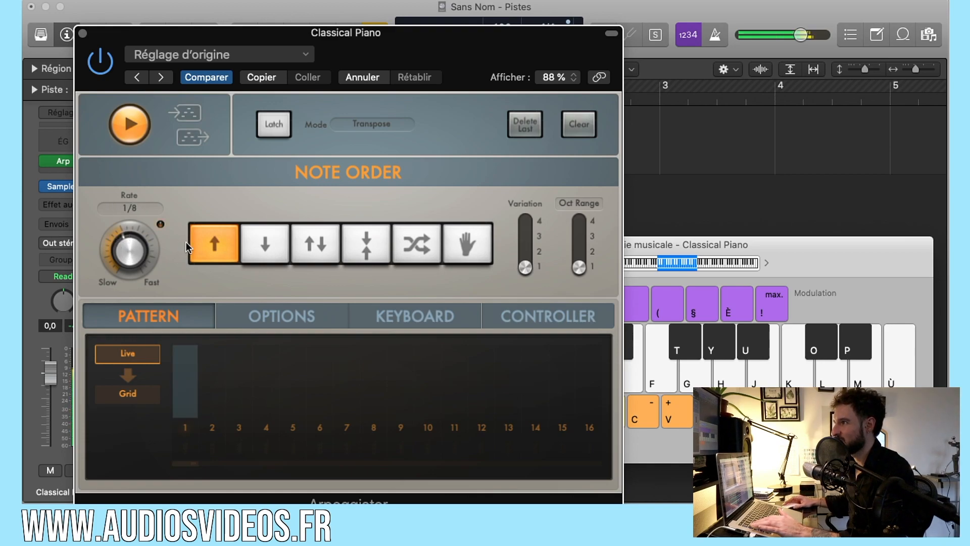
- Try the descending and up-down note orders and return the arpeggiator to ascending order
{"action": "left_click", "coordinate": [264, 247]}
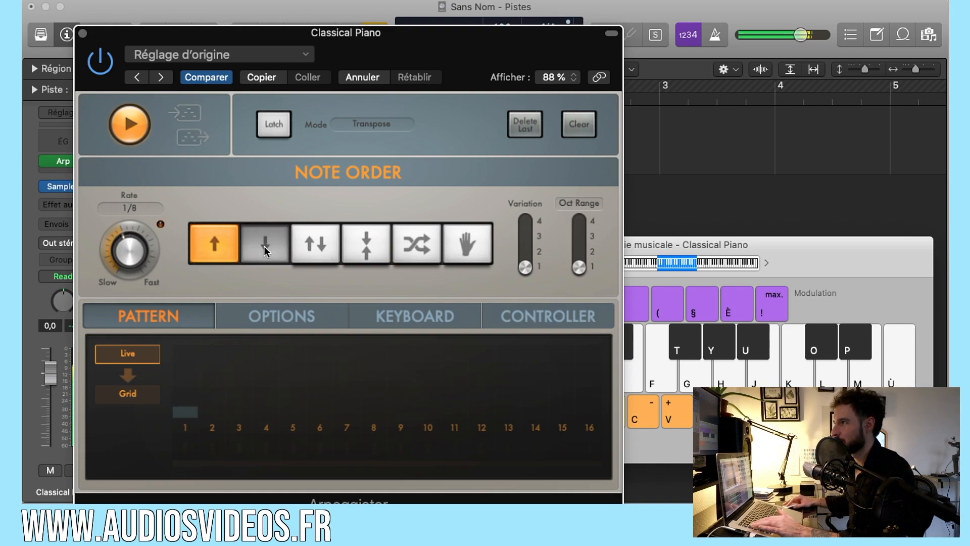
{"action": "left_click", "coordinate": [316, 246]}
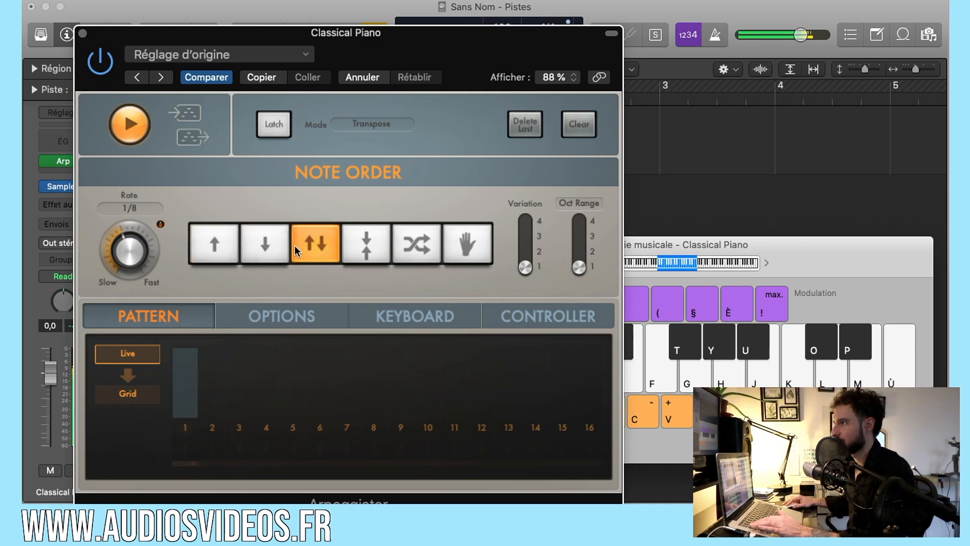
{"action": "left_click", "coordinate": [215, 244]}
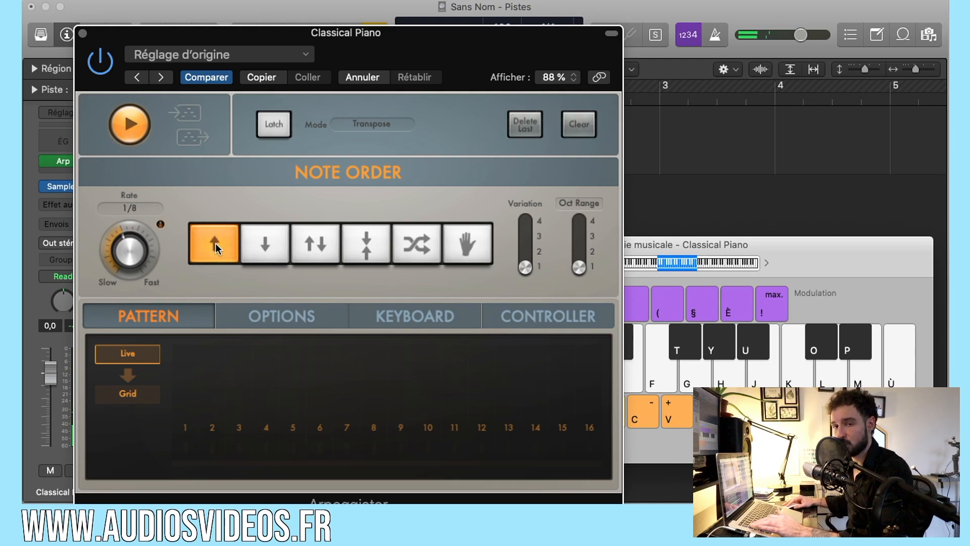
- Set Oct Range to 2 and audition Variation at 2 and 4 before returning it to 1
{"action": "left_click_drag", "start_coordinate": [528, 271], "coordinate": [581, 253]}
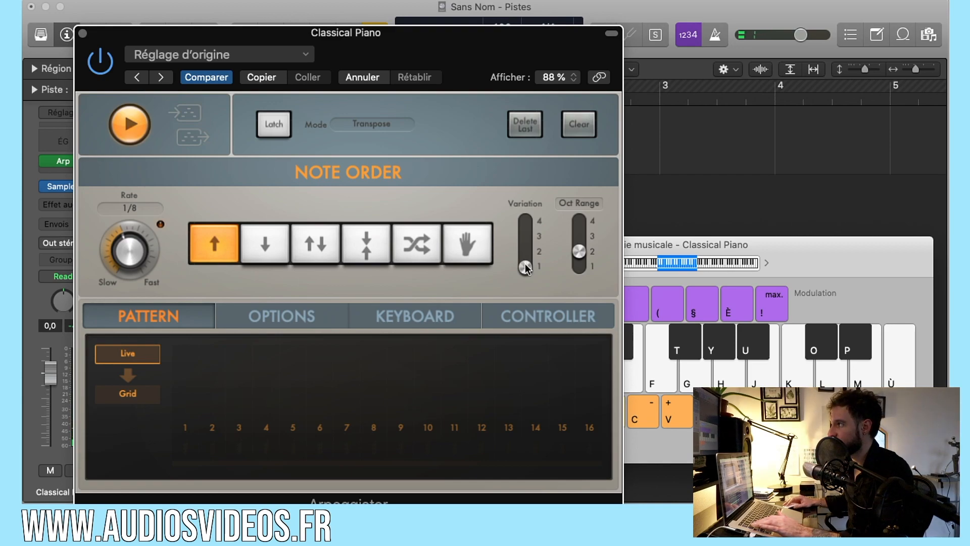
{"action": "key", "text": "q"}
{"action": "left_click_drag", "start_coordinate": [526, 268], "coordinate": [523, 250]}
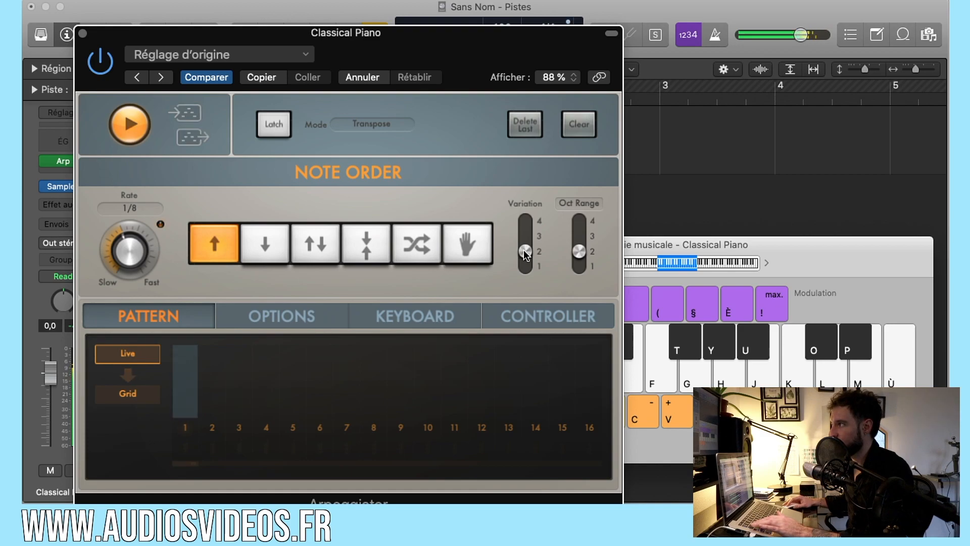
{"action": "left_click_drag", "start_coordinate": [523, 250], "coordinate": [525, 221]}
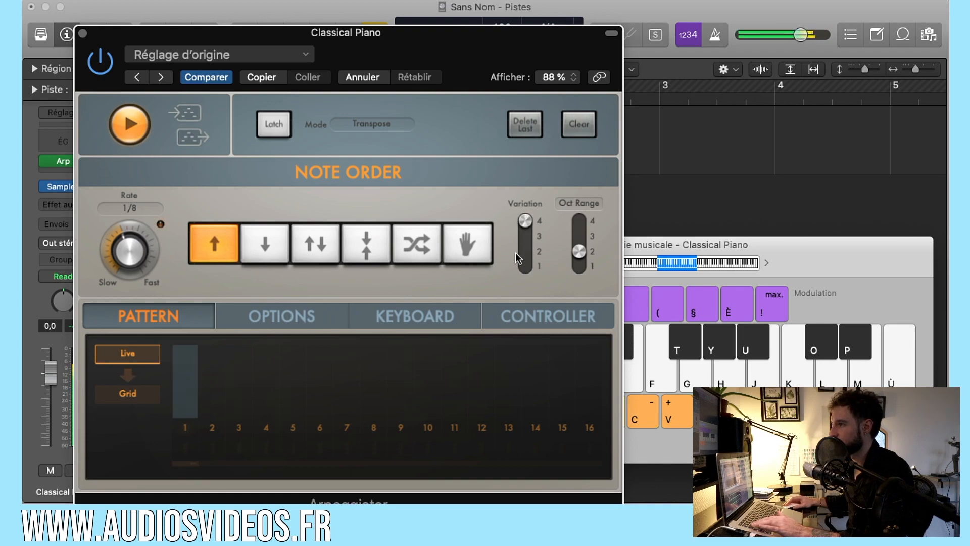
{"action": "left_click_drag", "start_coordinate": [527, 224], "coordinate": [523, 251]}
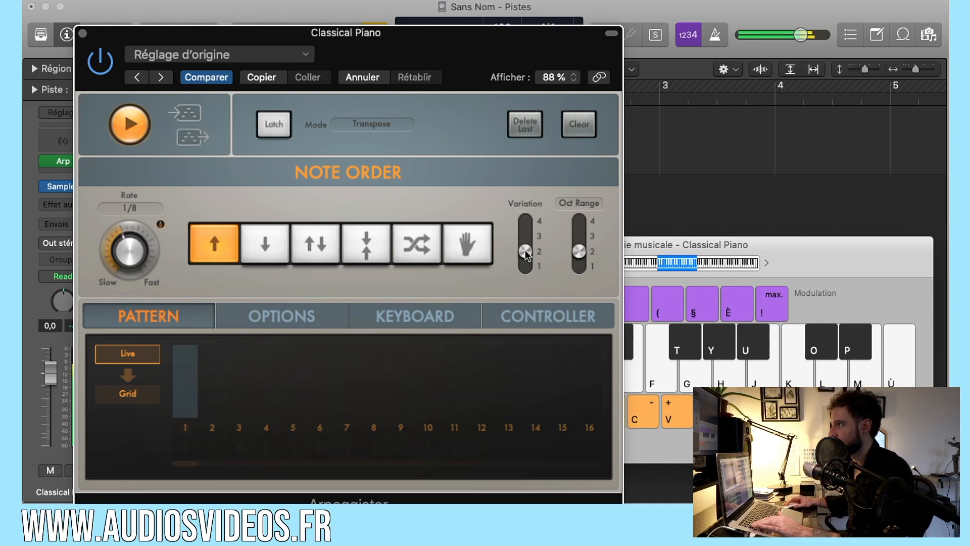
{"action": "left_click_drag", "start_coordinate": [525, 251], "coordinate": [523, 282]}
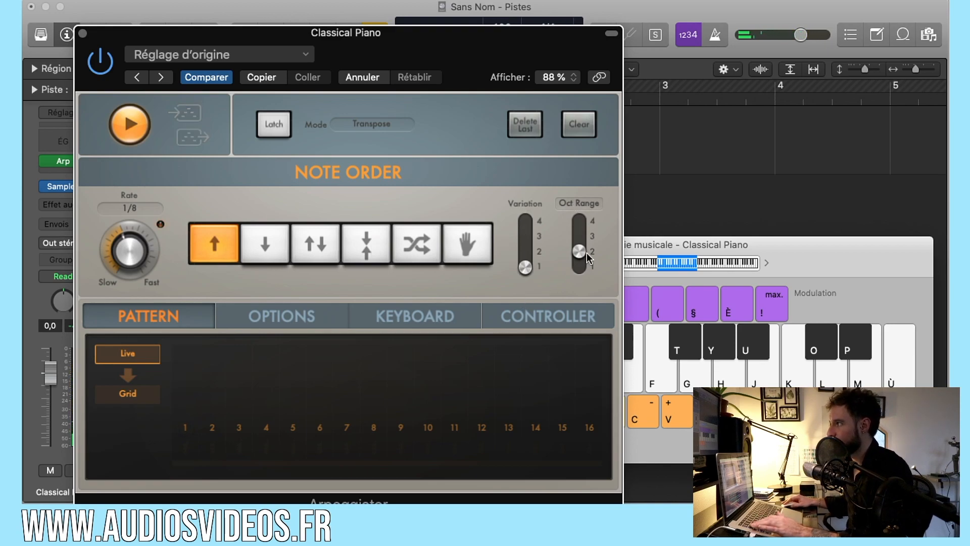
- Bring the musical typing keyboard forward and audition the arpeggio with the white-key notes from C up to G
{"action": "mouse_move", "coordinate": [283, 35]}
{"action": "left_mouse_down"}
{"action": "mouse_move", "coordinate": [412, 35]}
{"action": "mouse_move", "coordinate": [277, 32]}
{"action": "left_mouse_up"}
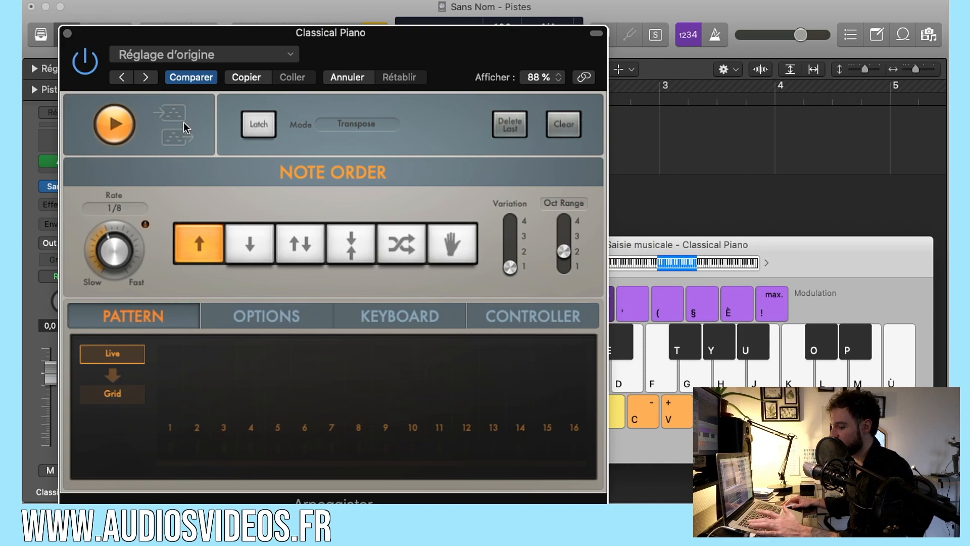
{"action": "left_click", "coordinate": [665, 248]}
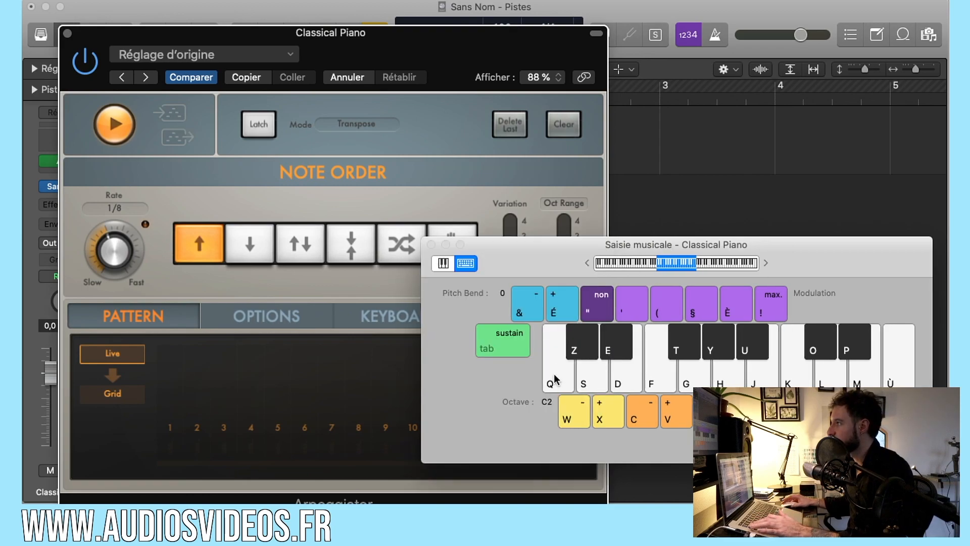
{"action": "key", "text": "q"}
{"action": "key", "text": "s"}
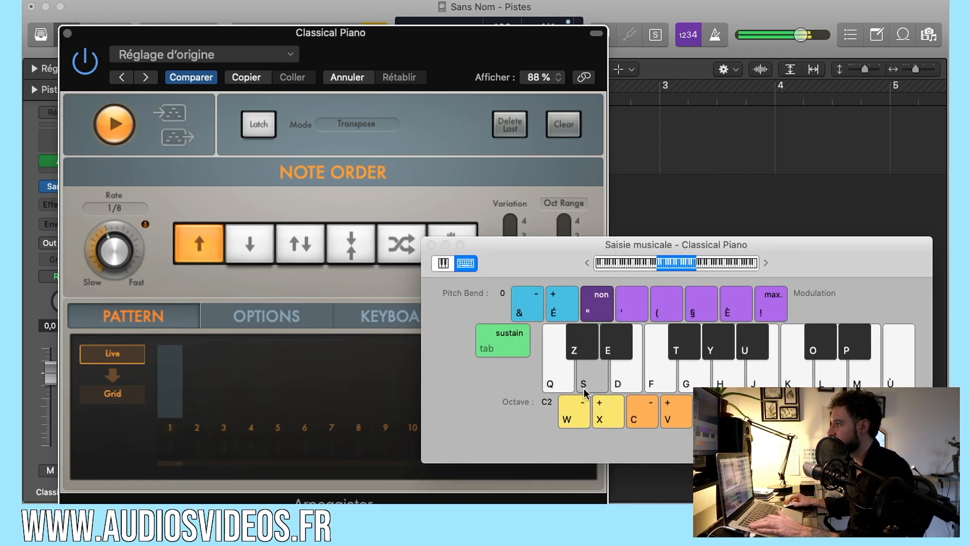
{"action": "key", "text": "d"}
{"action": "key", "text": "f"}
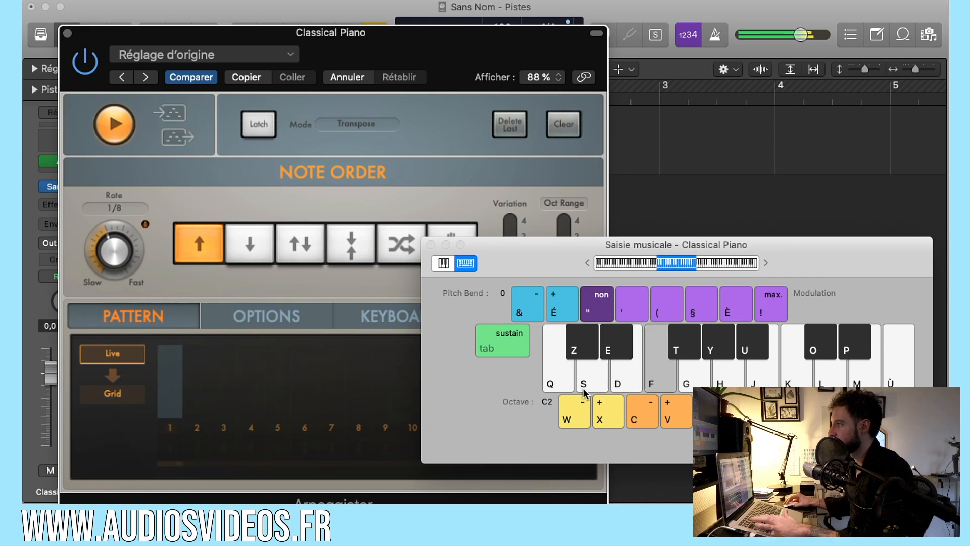
{"action": "key", "text": "g"}
- Set the arpeggiator rate to 1/32 and the note order to up-down
{"action": "mouse_move", "coordinate": [117, 242]}
{"action": "left_mouse_down"}
{"action": "mouse_move", "coordinate": [103, 241]}
{"action": "mouse_move", "coordinate": [108, 213]}
{"action": "mouse_move", "coordinate": [108, 234]}
{"action": "left_mouse_up"}
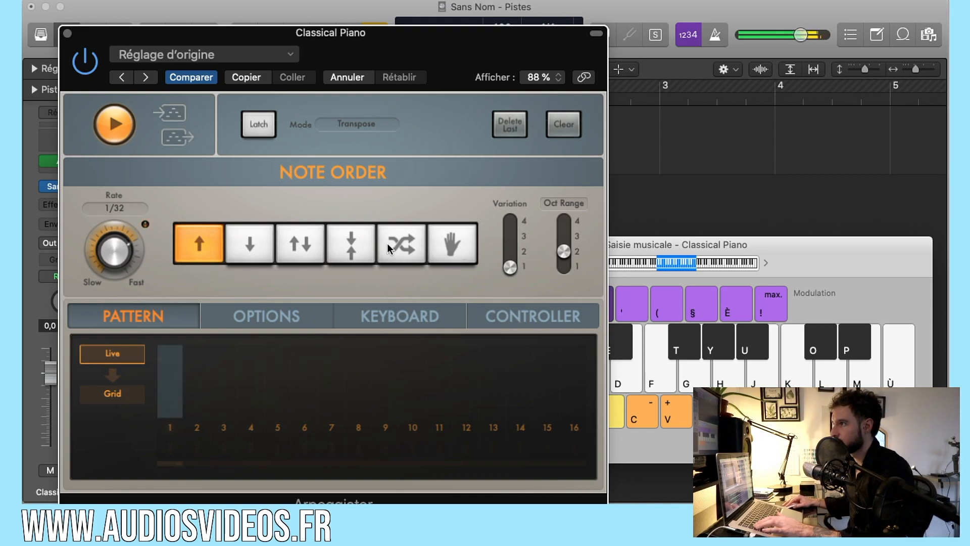
{"action": "left_click", "coordinate": [255, 242]}
{"action": "left_click", "coordinate": [317, 245]}
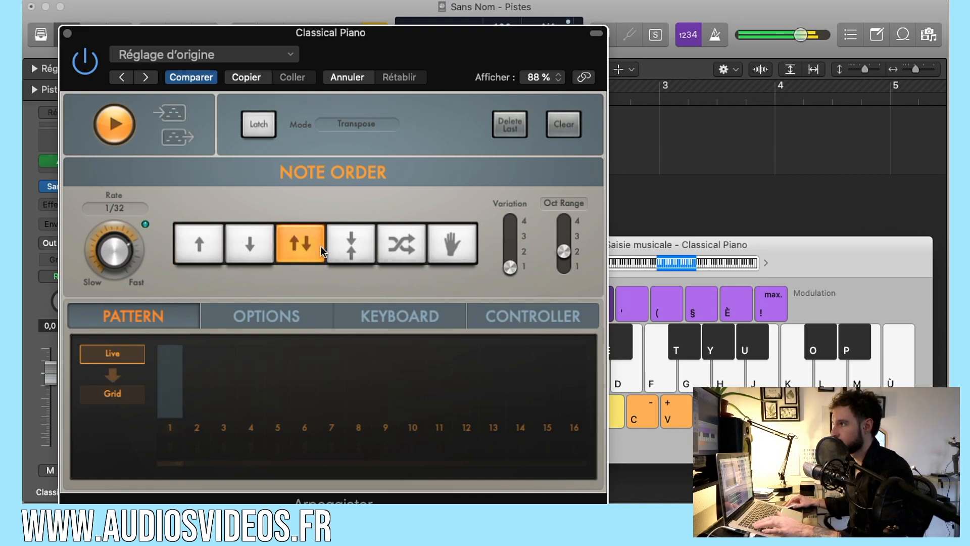
- Set both Variation and Oct Range to 3 and the arpeggiator rate to 1/16
{"action": "left_click_drag", "start_coordinate": [510, 267], "coordinate": [510, 235]}
{"action": "left_click_drag", "start_coordinate": [564, 251], "coordinate": [570, 243]}
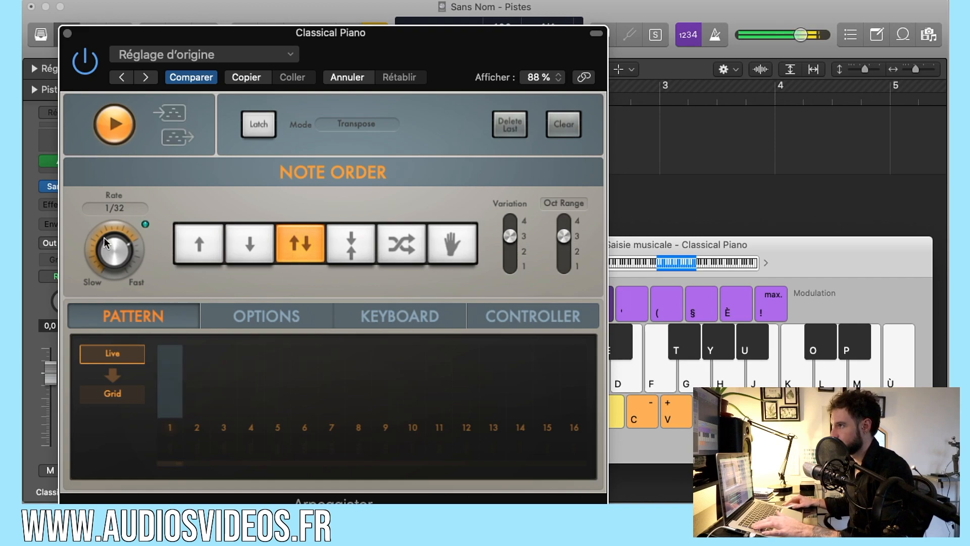
{"action": "mouse_move", "coordinate": [105, 242]}
{"action": "left_mouse_down"}
{"action": "mouse_move", "coordinate": [111, 280]}
{"action": "mouse_move", "coordinate": [111, 254]}
{"action": "left_mouse_up"}
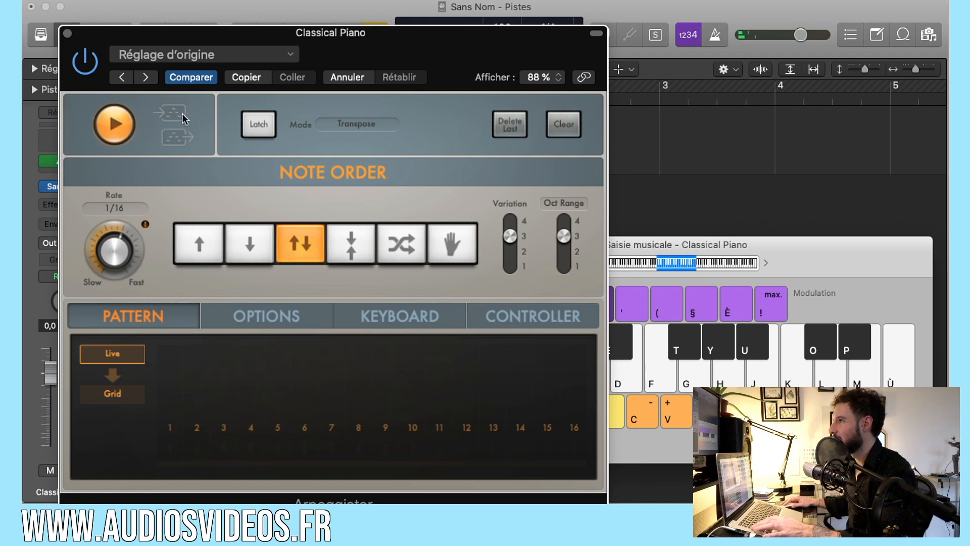
- Play C2 and place the arpeggiator's incoming MIDI as a region at bar 3 of the Classical Piano track, opening it for editing
{"action": "key", "text": "q"}
{"action": "key", "text": "q"}
{"action": "key", "text": "q"}
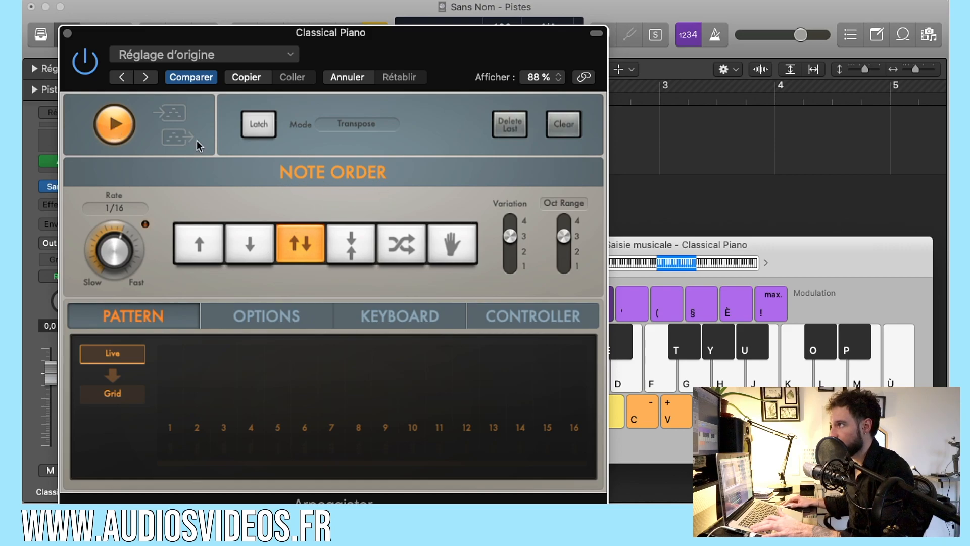
{"action": "key", "text": "q"}
{"action": "key", "text": "q"}
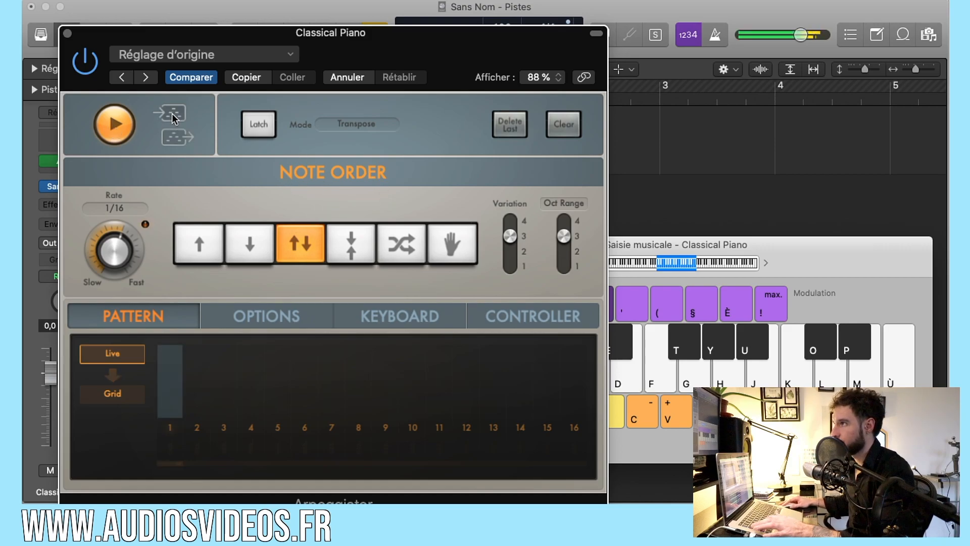
{"action": "key", "text": "q"}
{"action": "left_click_drag", "start_coordinate": [173, 118], "coordinate": [695, 143]}
{"action": "double_click", "coordinate": [695, 143]}
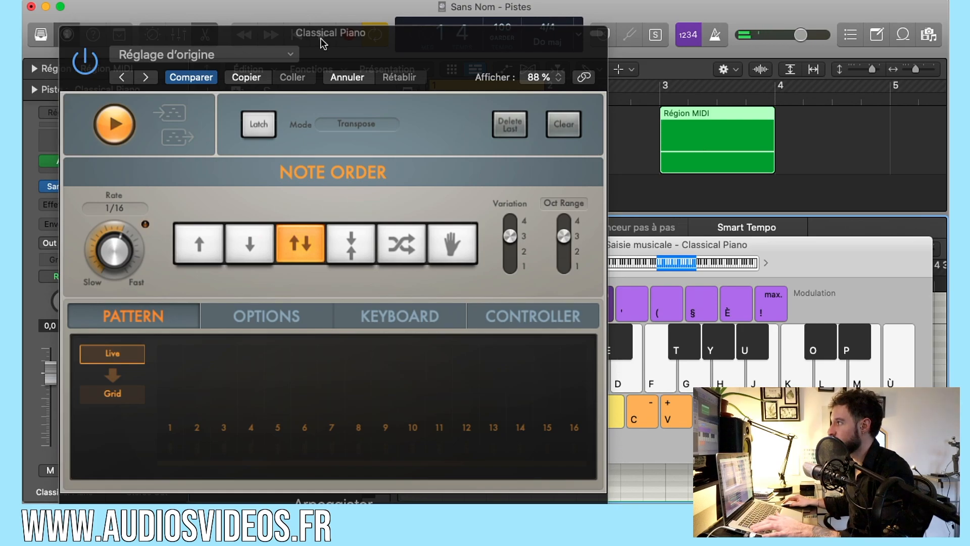
- Clear the Arpeggiator window and musical typing keyboard out of the way and move the MIDI region to bar 1
{"action": "left_click", "coordinate": [68, 37]}
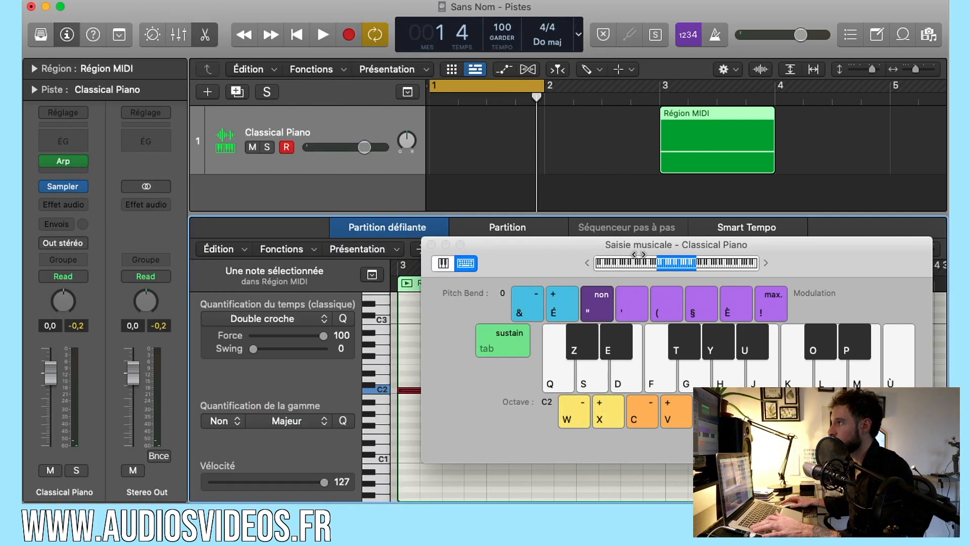
{"action": "left_click_drag", "start_coordinate": [636, 241], "coordinate": [599, 104]}
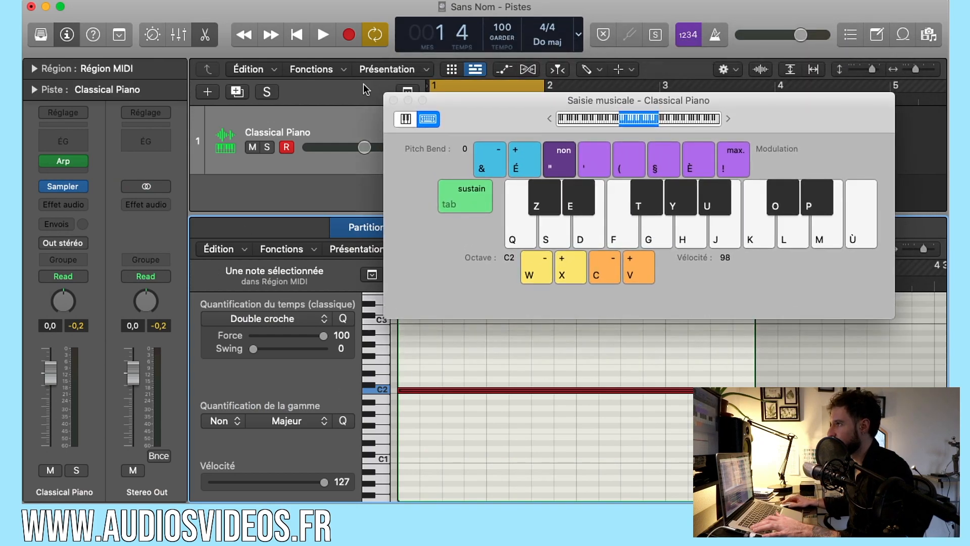
{"action": "left_click_drag", "start_coordinate": [451, 113], "coordinate": [408, 234]}
{"action": "left_click_drag", "start_coordinate": [672, 121], "coordinate": [441, 122]}
{"action": "mouse_move", "coordinate": [46, 162]}
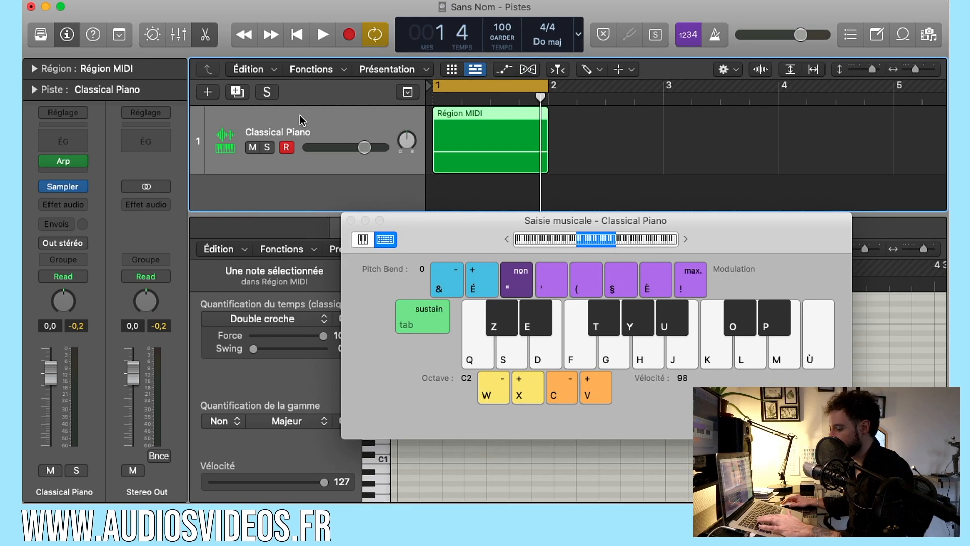
- Play the captured input region through the arpeggiator and delete it from the track
{"action": "key", "text": "space"}
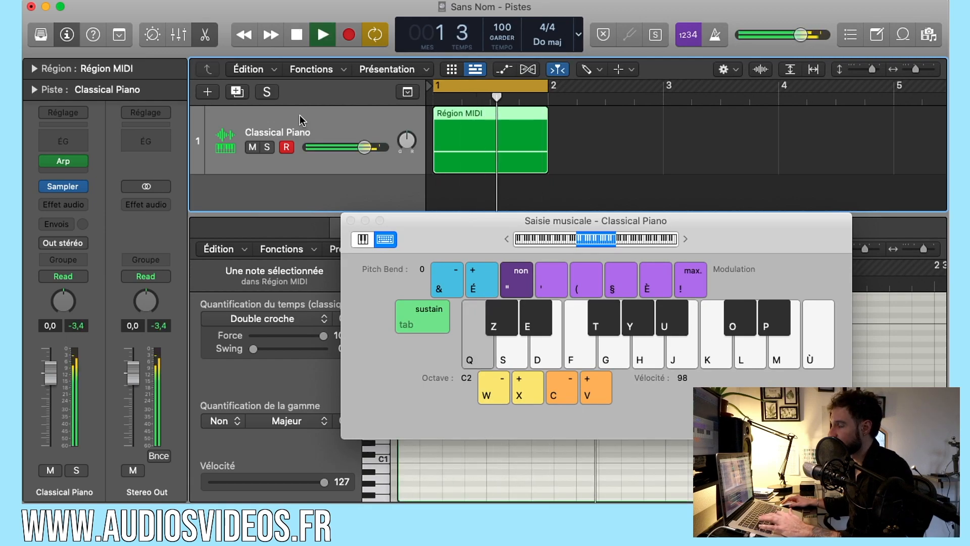
{"action": "key", "text": "space"}
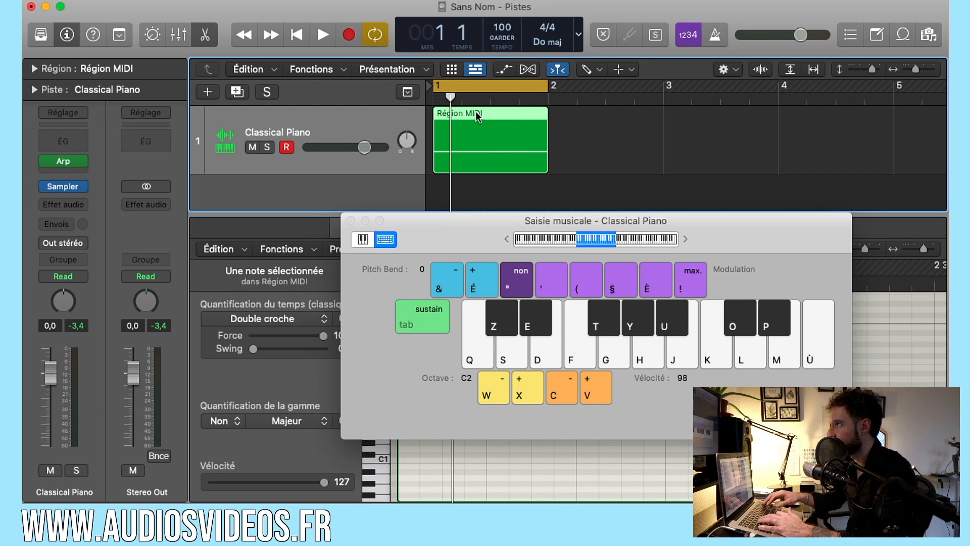
{"action": "key", "text": "Delete"}
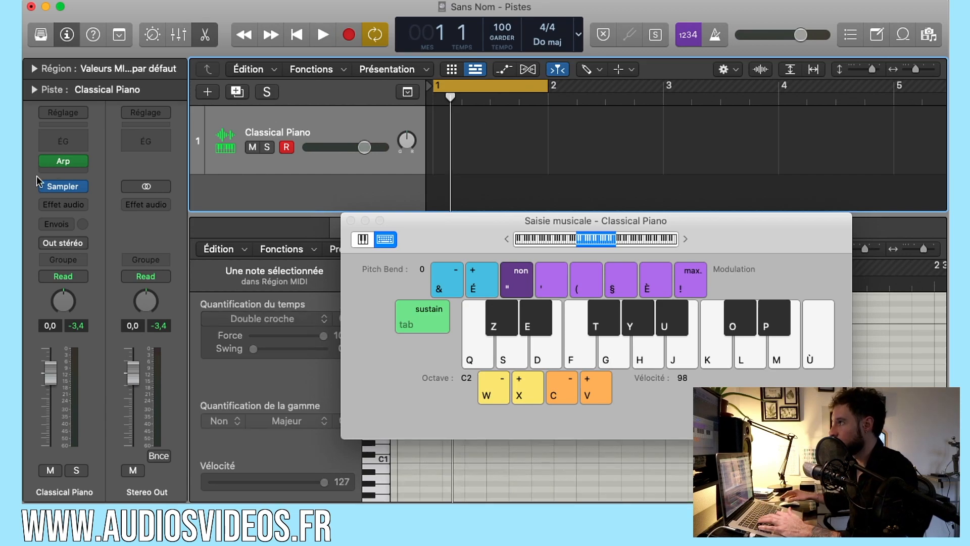
- Play C2 through the Arpeggiator, place its outgoing MIDI on the Classical Piano track and move that region to bar 1
{"action": "left_click", "coordinate": [63, 161]}
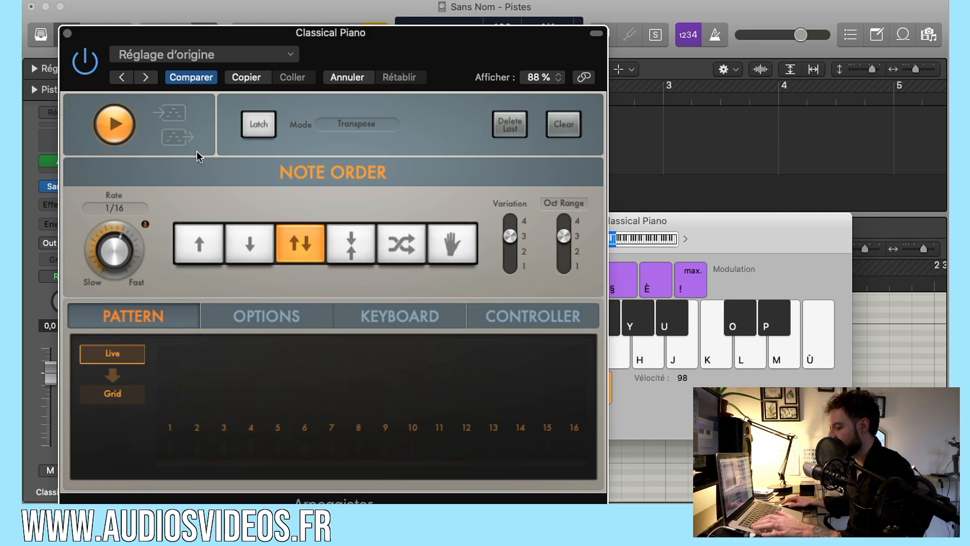
{"action": "key", "text": "q"}
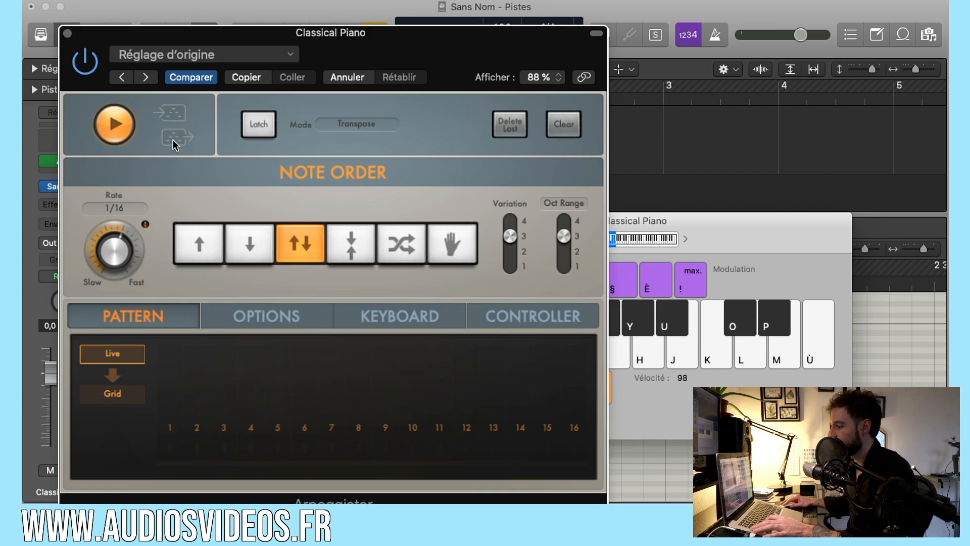
{"action": "key", "text": "q"}
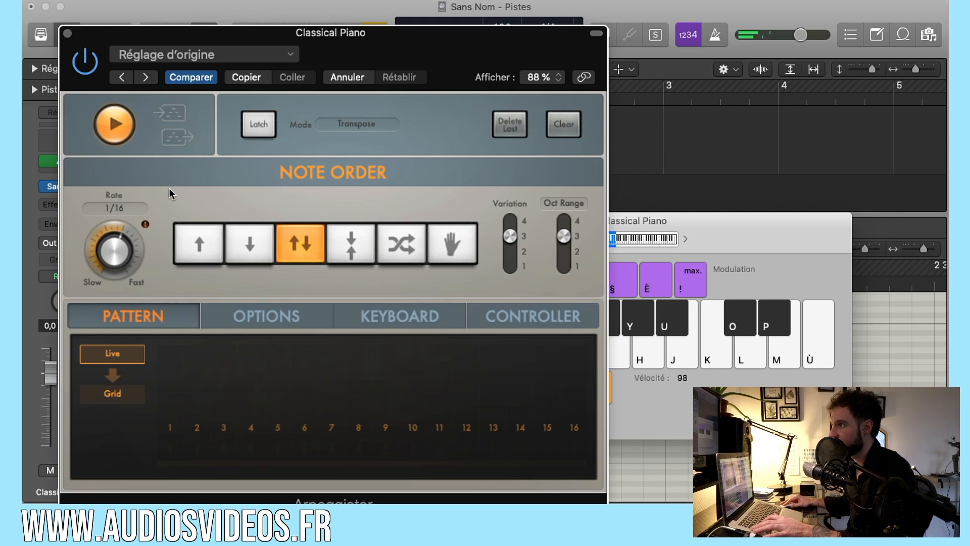
{"action": "key", "text": "q"}
{"action": "left_click_drag", "start_coordinate": [177, 135], "coordinate": [667, 138]}
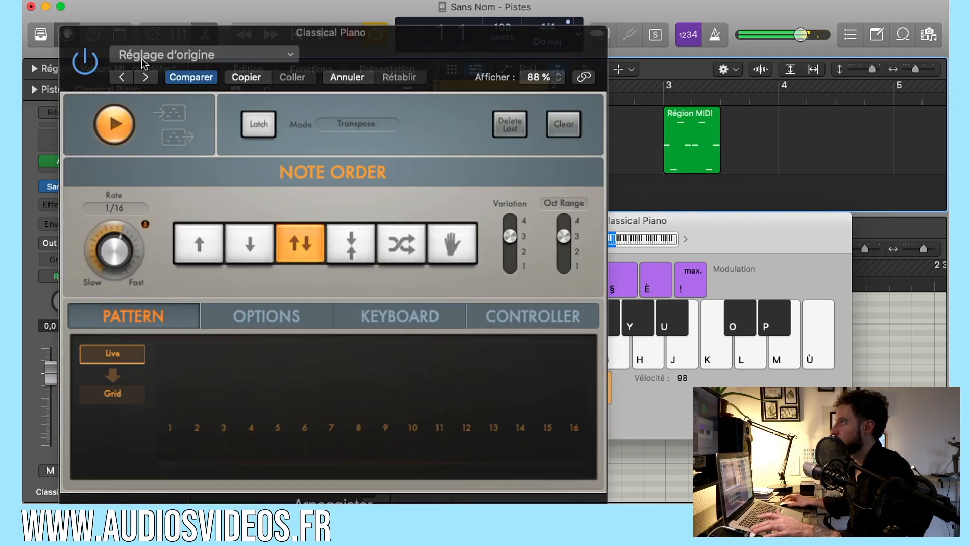
{"action": "left_click", "coordinate": [74, 36]}
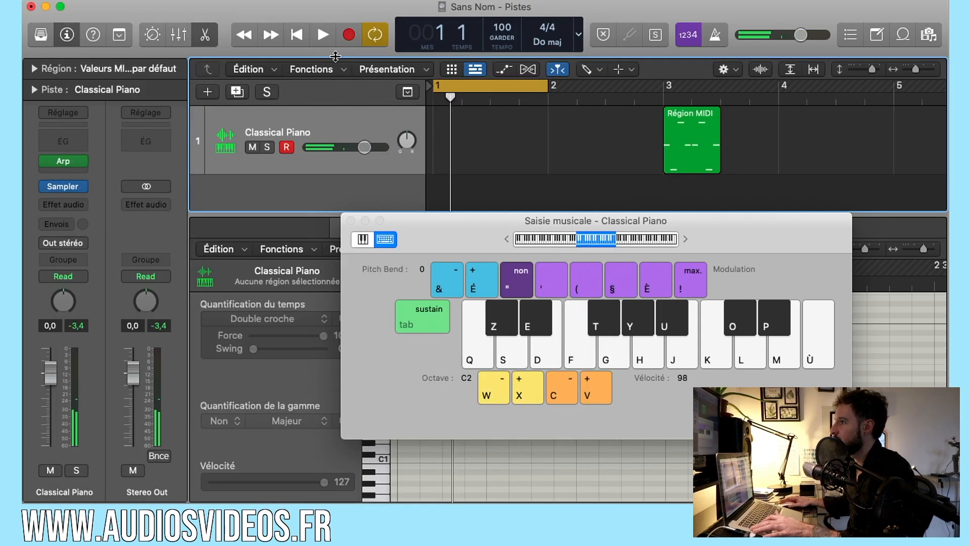
{"action": "left_click_drag", "start_coordinate": [679, 142], "coordinate": [417, 134]}
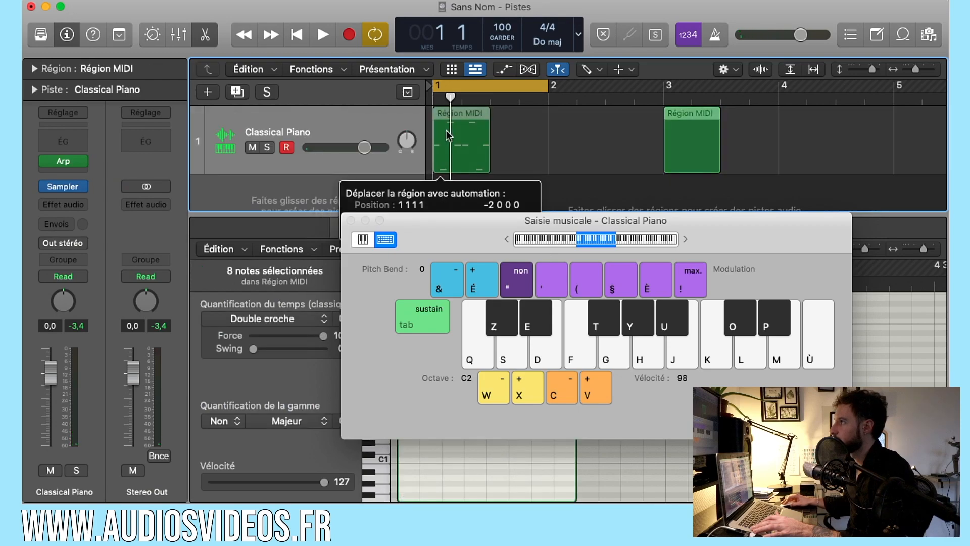
- Close the musical typing keyboard and remove the Arpeggiator from the Classical Piano track's MIDI effect slot
{"action": "left_click", "coordinate": [46, 162]}
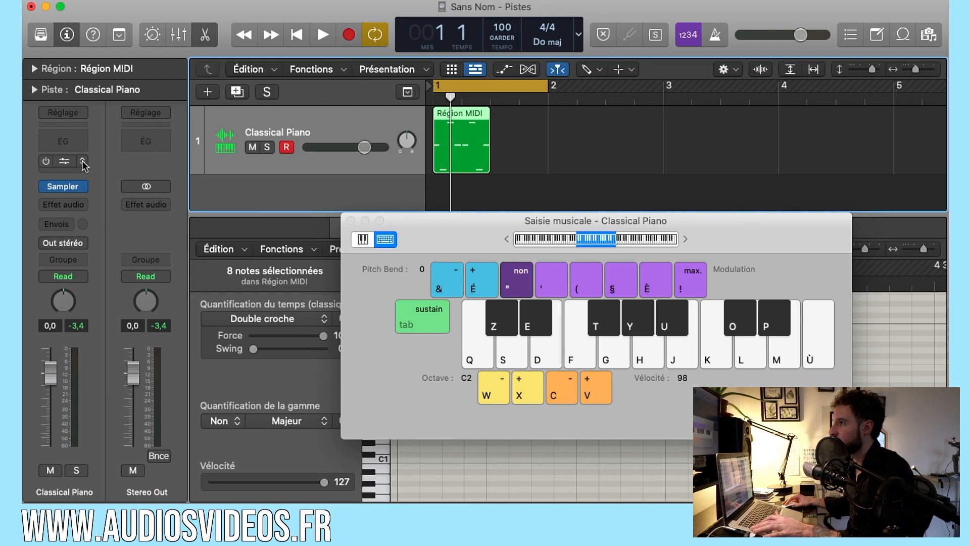
{"action": "left_click", "coordinate": [350, 220]}
{"action": "left_click", "coordinate": [81, 162]}
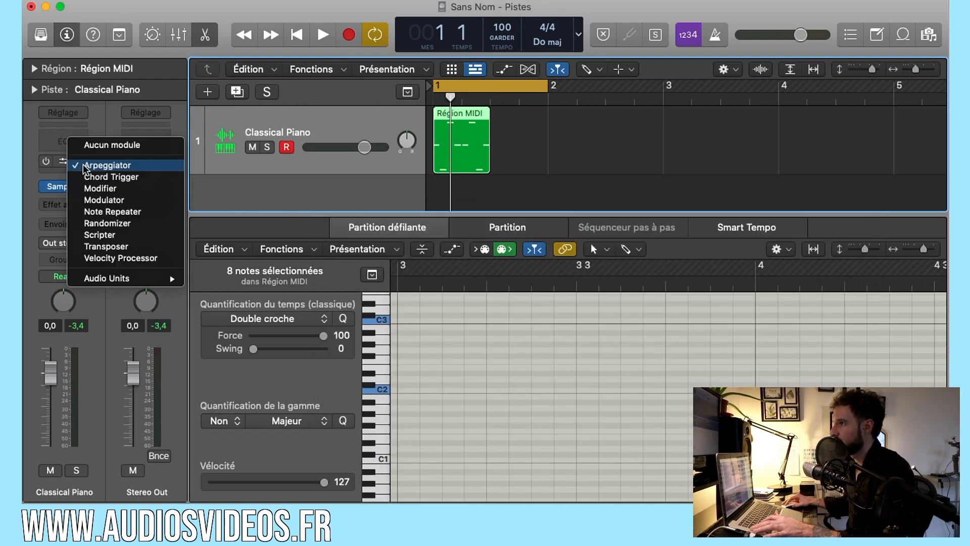
{"action": "left_click", "coordinate": [114, 147]}
- Loop the arpeggio region to fill bar 1 and play it back with its notes shown in the piano roll
{"action": "left_click_drag", "start_coordinate": [490, 111], "coordinate": [458, 117]}
{"action": "double_click", "coordinate": [459, 116]}
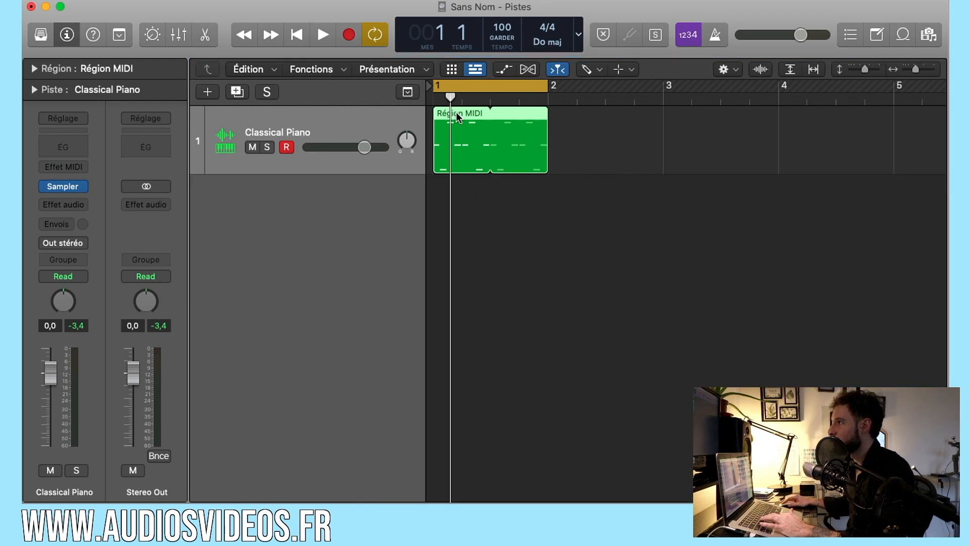
{"action": "double_click", "coordinate": [458, 116]}
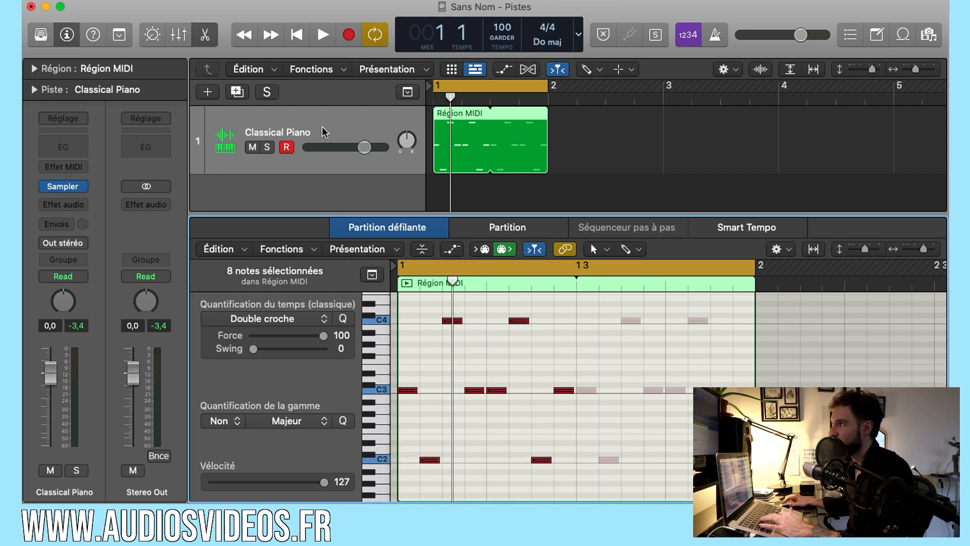
{"action": "key", "text": "space"}
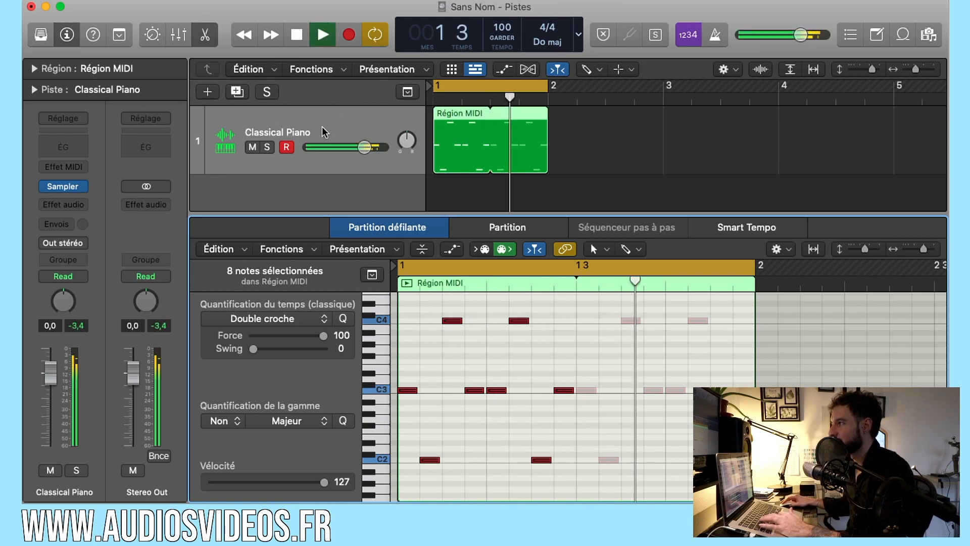
{"action": "key", "text": "space"}
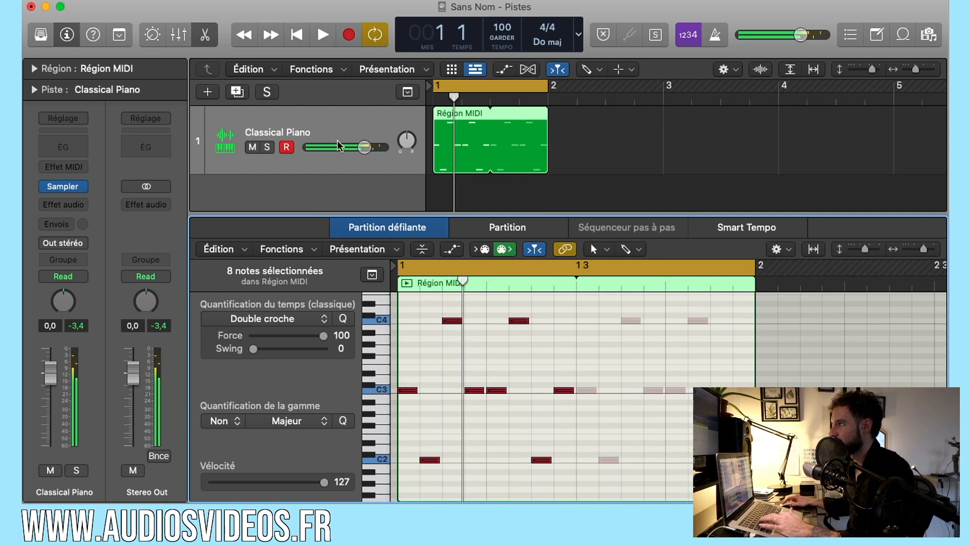
- Set the Classical Piano track's volume to -1.9 dB
{"action": "left_click_drag", "start_coordinate": [362, 153], "coordinate": [349, 153]}
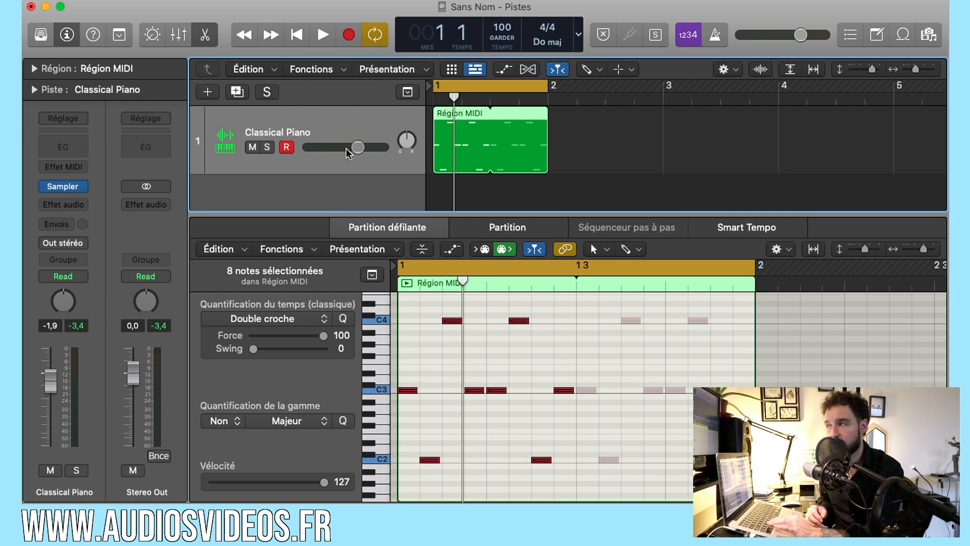
{"action": "scroll", "coordinate": [348, 152], "scroll_direction": "right", "scroll_amount": 1}
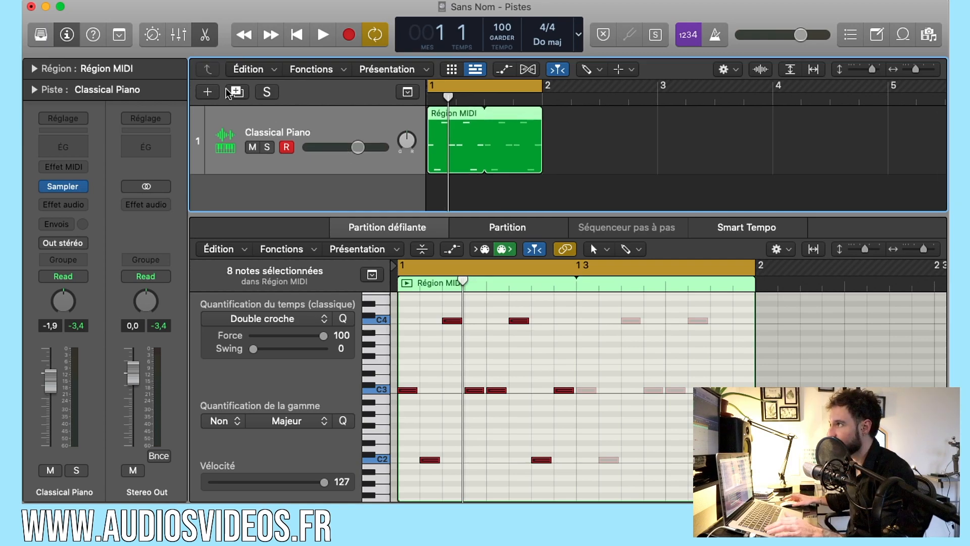